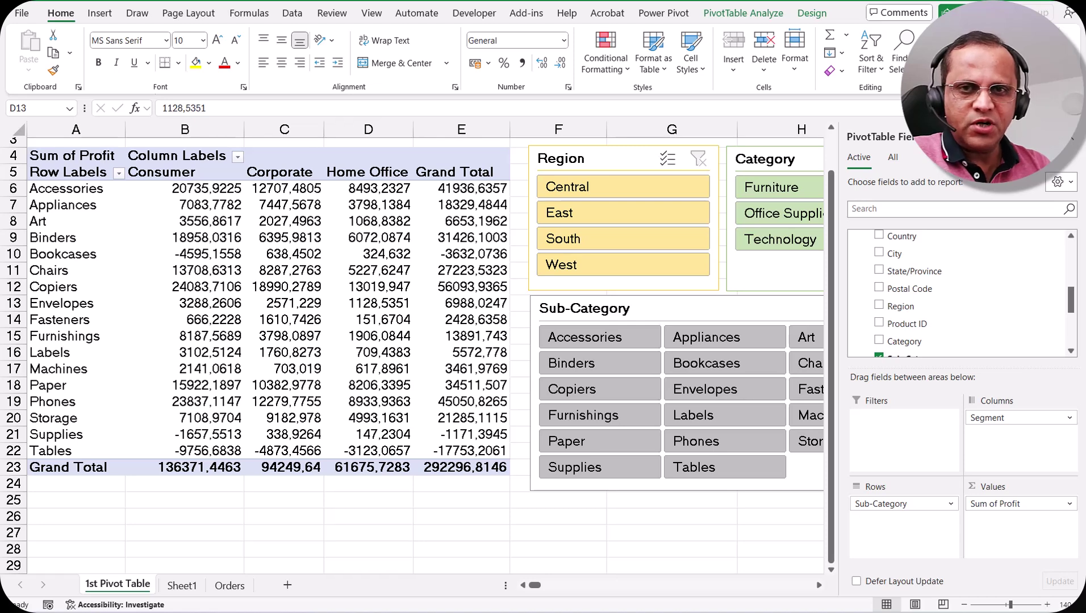
# Select the Chairs Home Office profit value and scroll the Sub-Category slicer fully into view
pyautogui.click(364, 271)
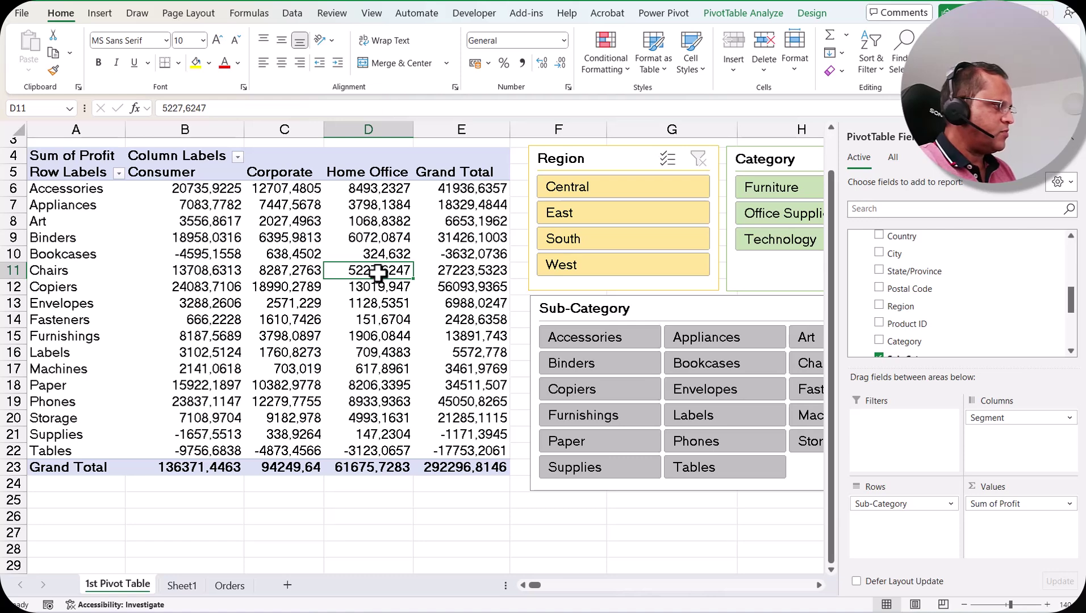
pyautogui.click(818, 585)
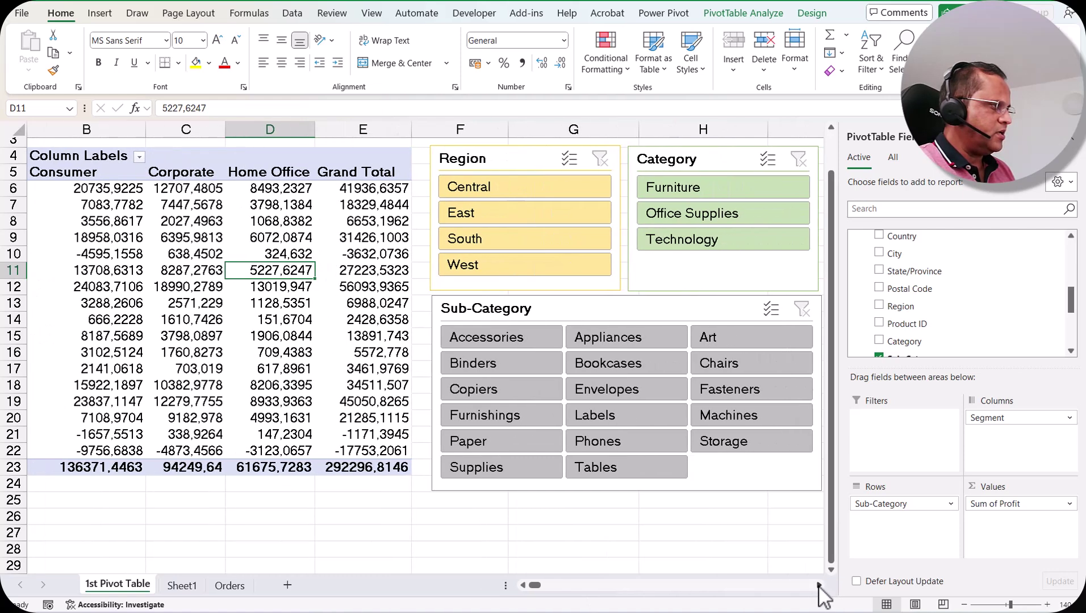
pyautogui.click(819, 585)
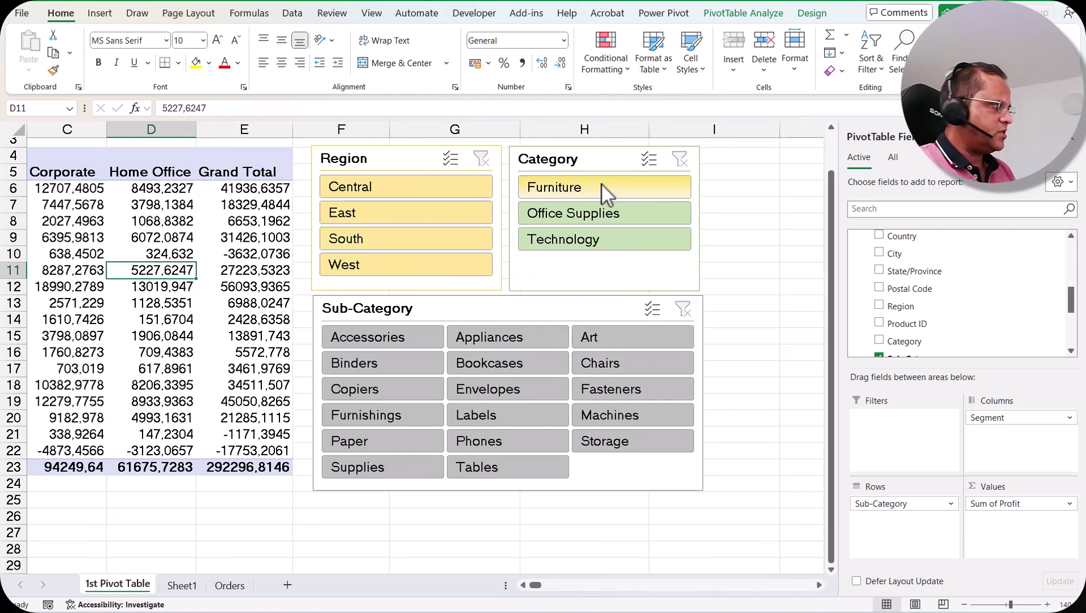
pyautogui.moveTo(537, 585); pyautogui.dragTo(534, 586)
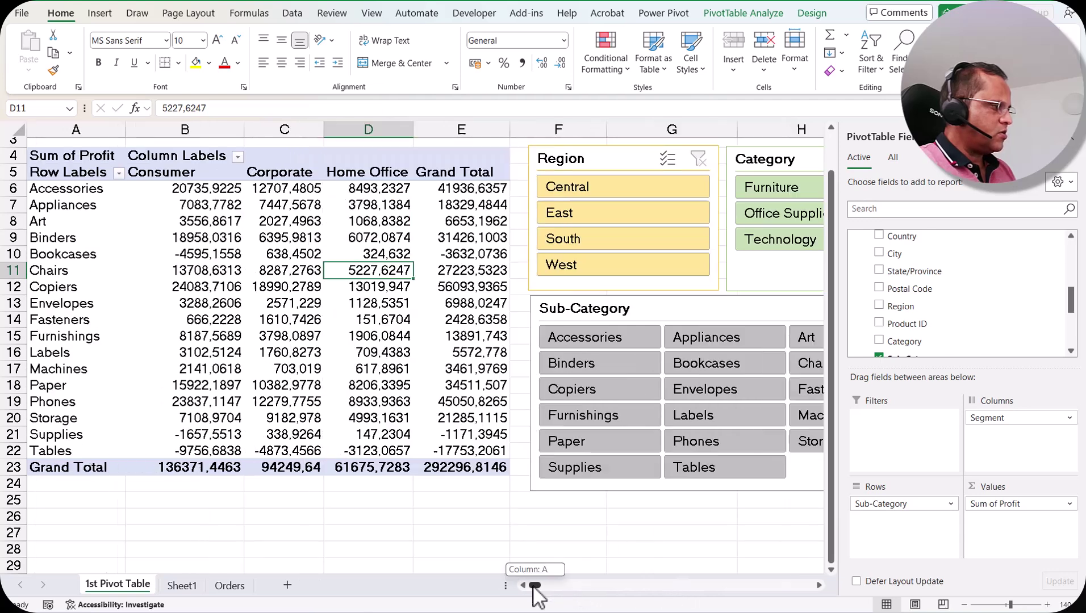
pyautogui.moveTo(417, 398)
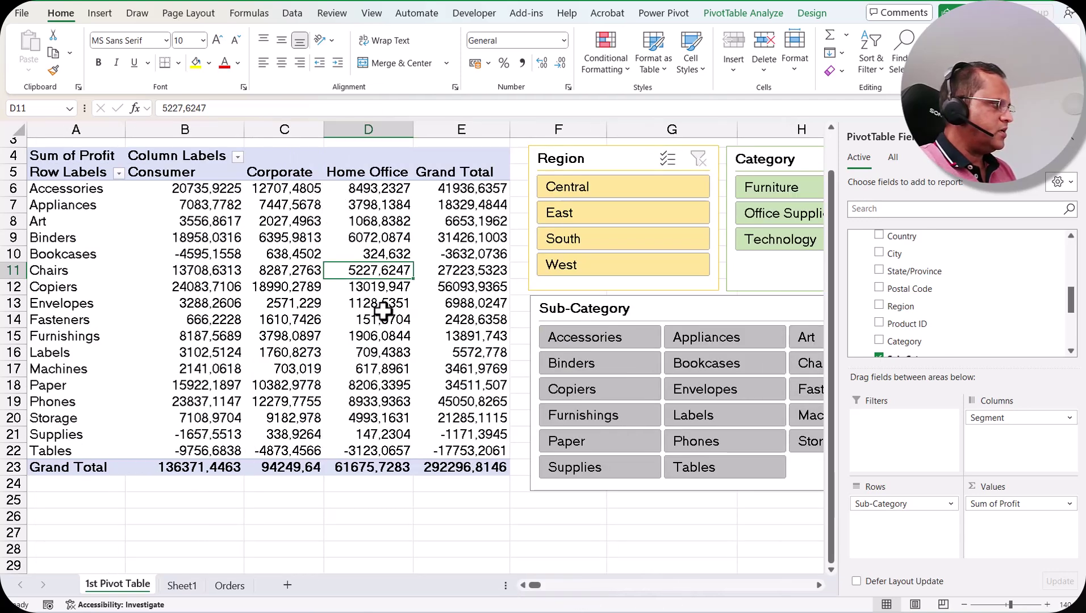
pyautogui.moveTo(383, 313)
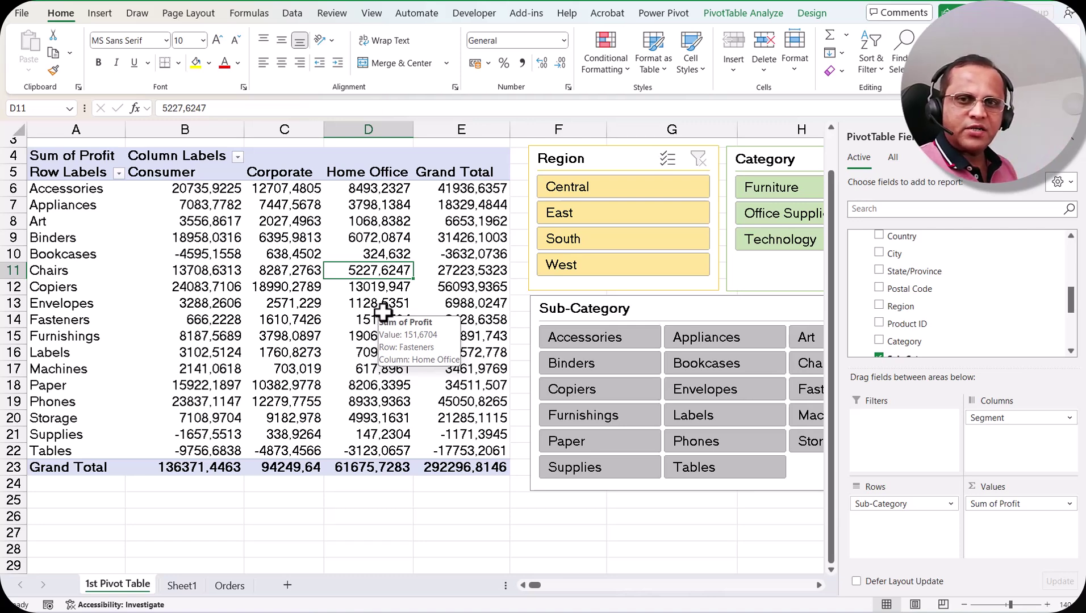
# From a pivot cell, start inserting a Timeline via the Insert tab's Filters group
pyautogui.click(271, 285)
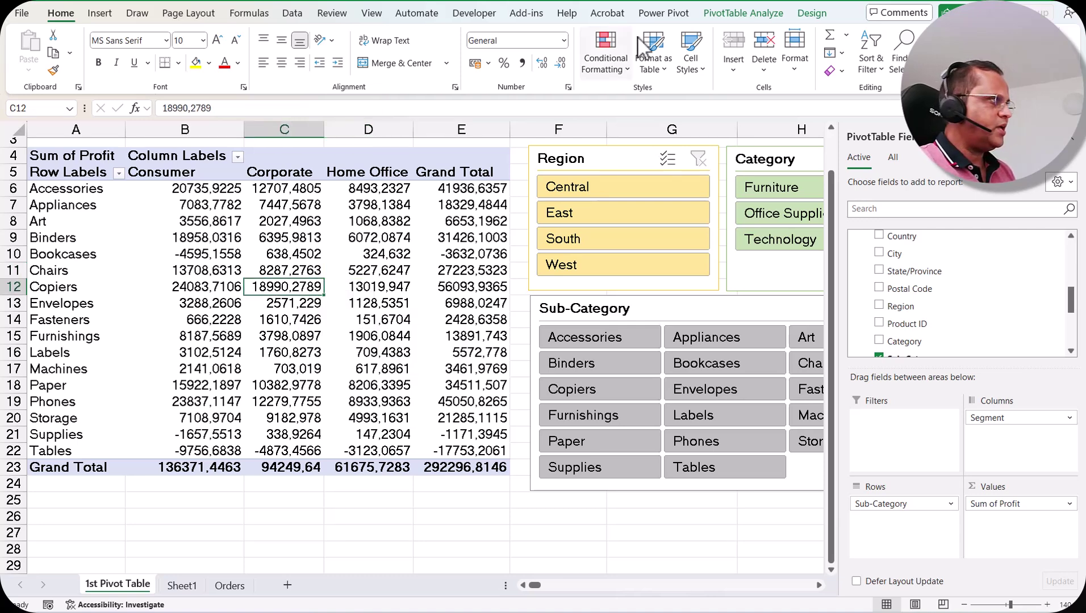
pyautogui.click(759, 23)
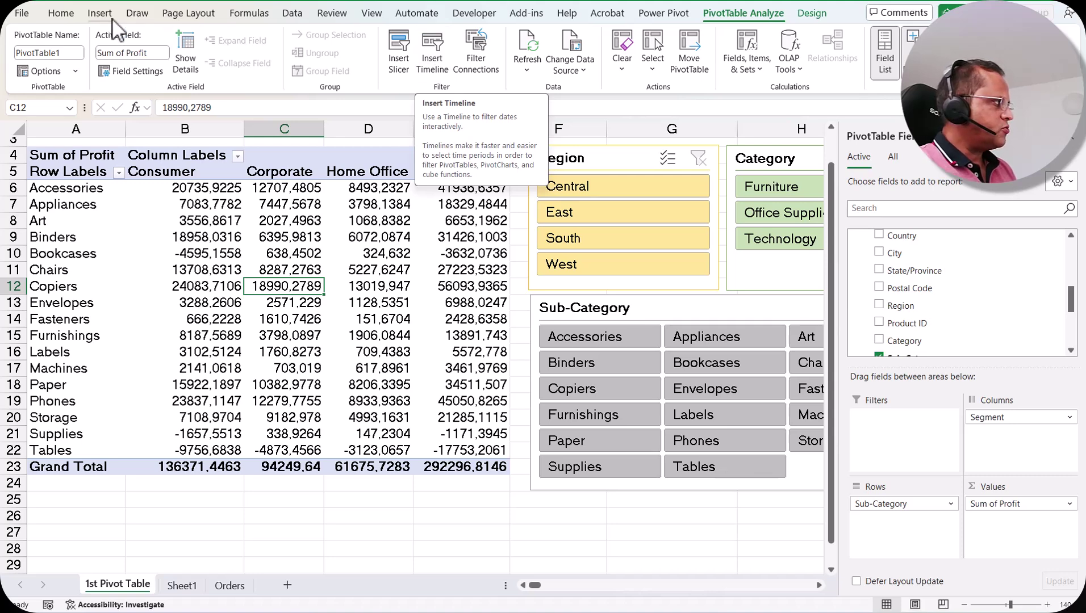
pyautogui.click(97, 16)
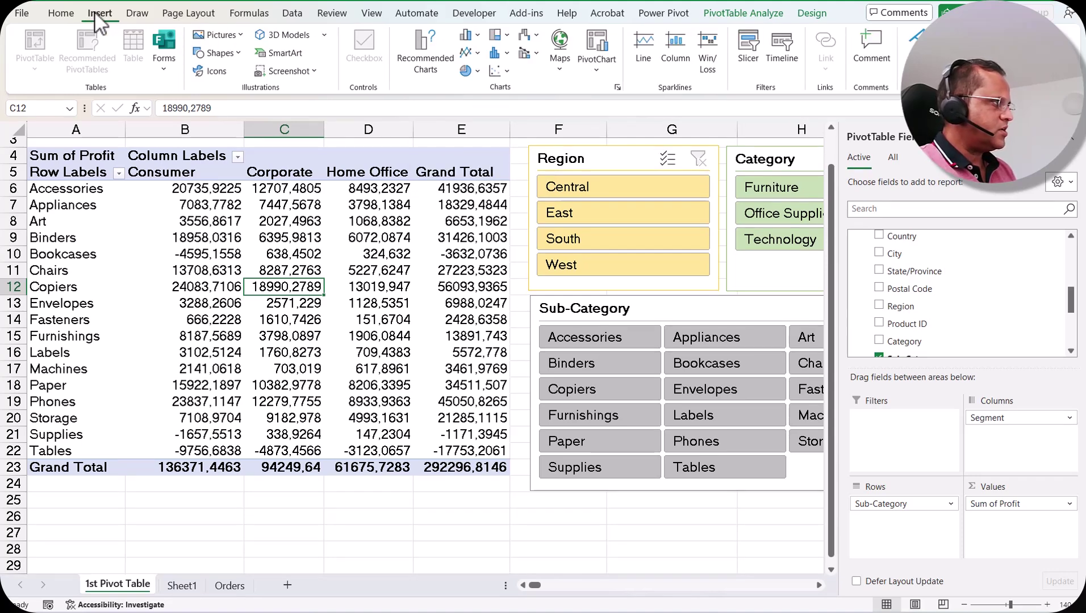
pyautogui.click(781, 63)
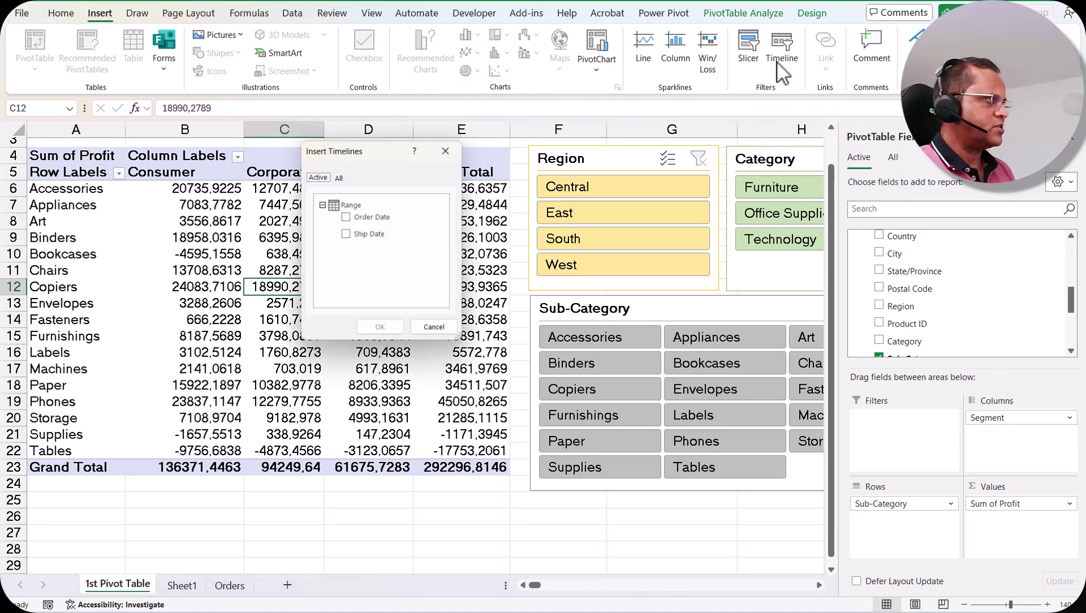
# Move the Insert Timelines dialog aside, tick Order Date and confirm the new timeline
pyautogui.moveTo(359, 150); pyautogui.dragTo(581, 147)
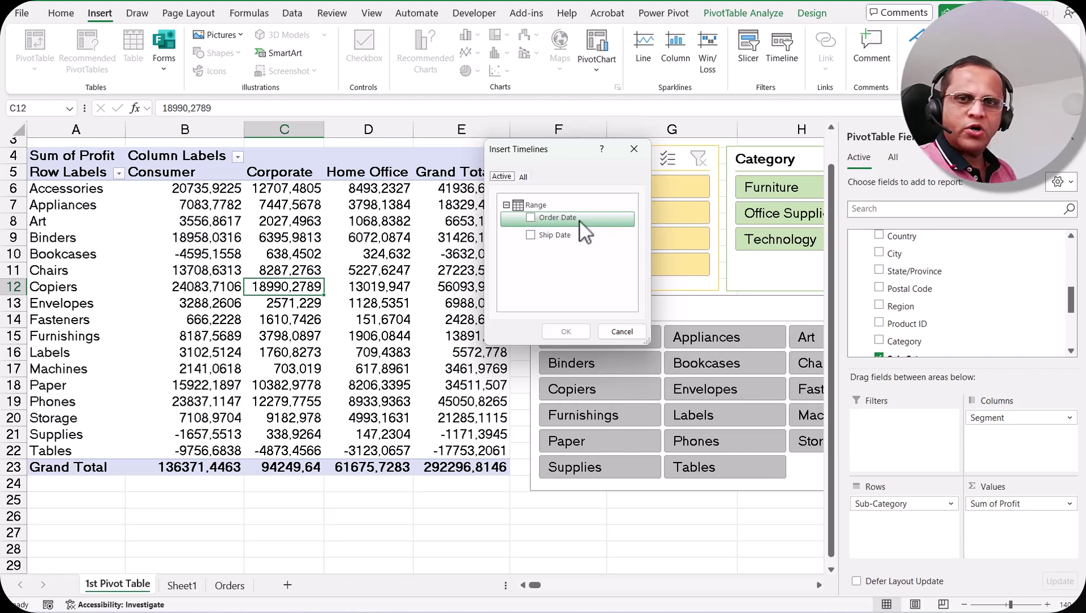
pyautogui.click(531, 217)
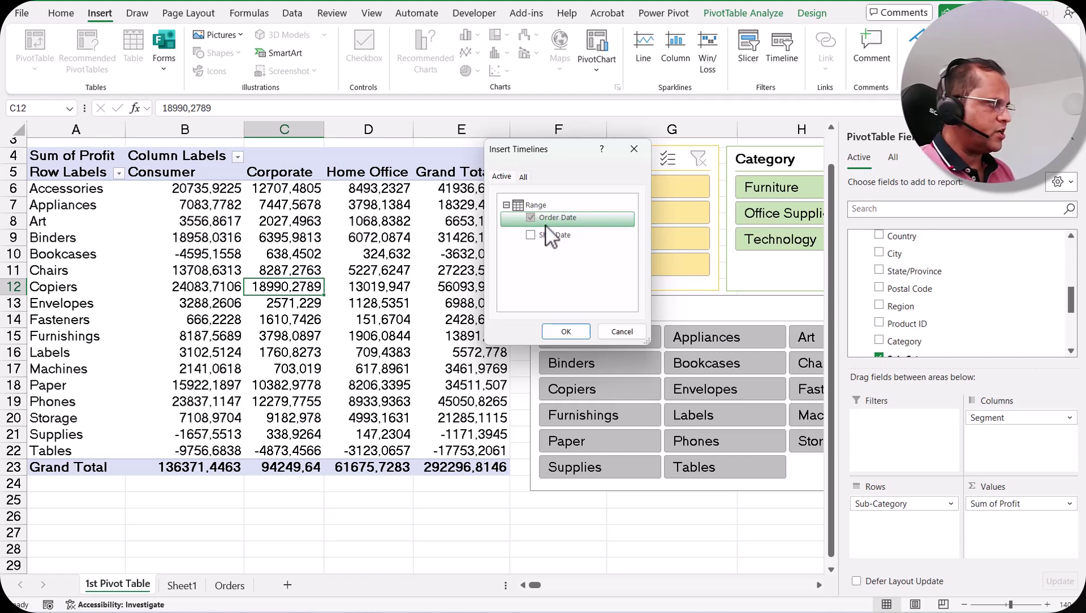
pyautogui.click(565, 331)
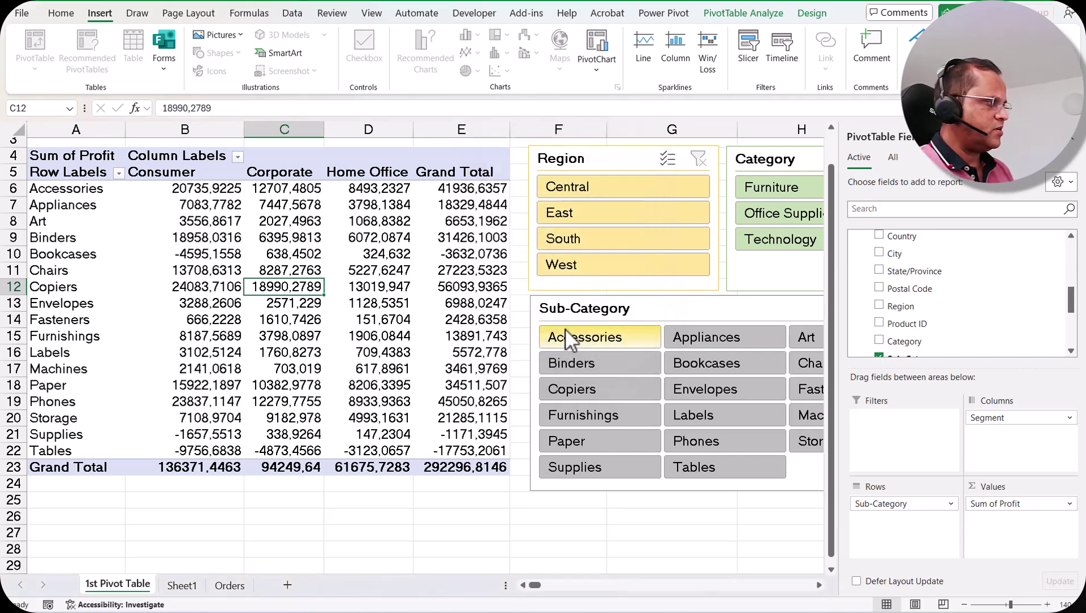
# Move the Order Date timeline below the pivot table, zoom out, and enlarge it
pyautogui.moveTo(460, 310); pyautogui.dragTo(415, 474)
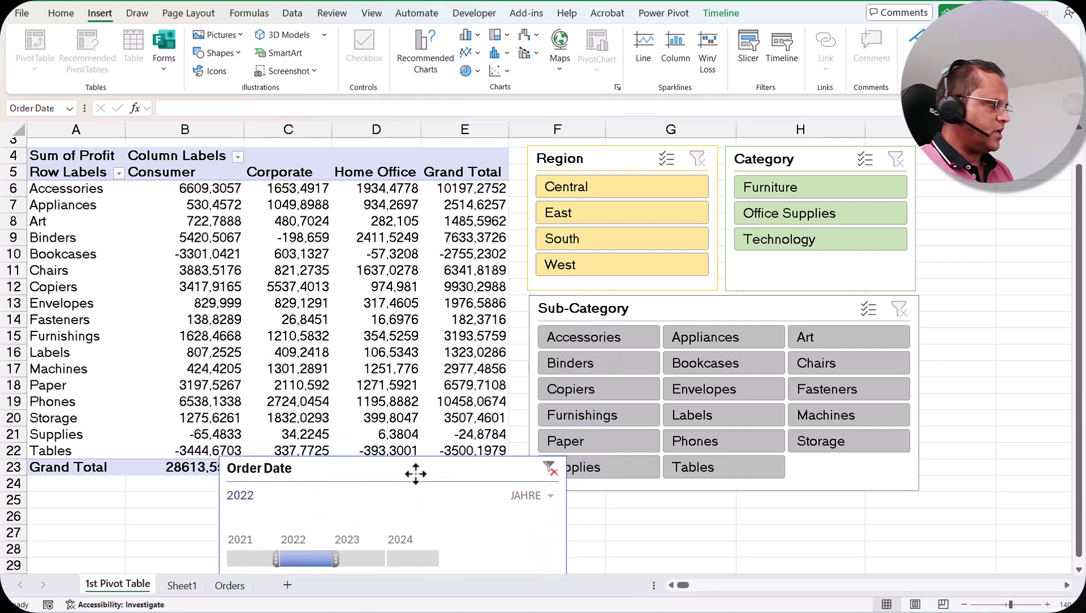
pyautogui.scroll(-2, 415, 474)
pyautogui.scroll(3, 444, 383)
pyautogui.moveTo(398, 509); pyautogui.dragTo(196, 511)
pyautogui.moveTo(194, 568); pyautogui.dragTo(194, 575)
pyautogui.scroll(-1, 463, 497)
pyautogui.click(964, 605)
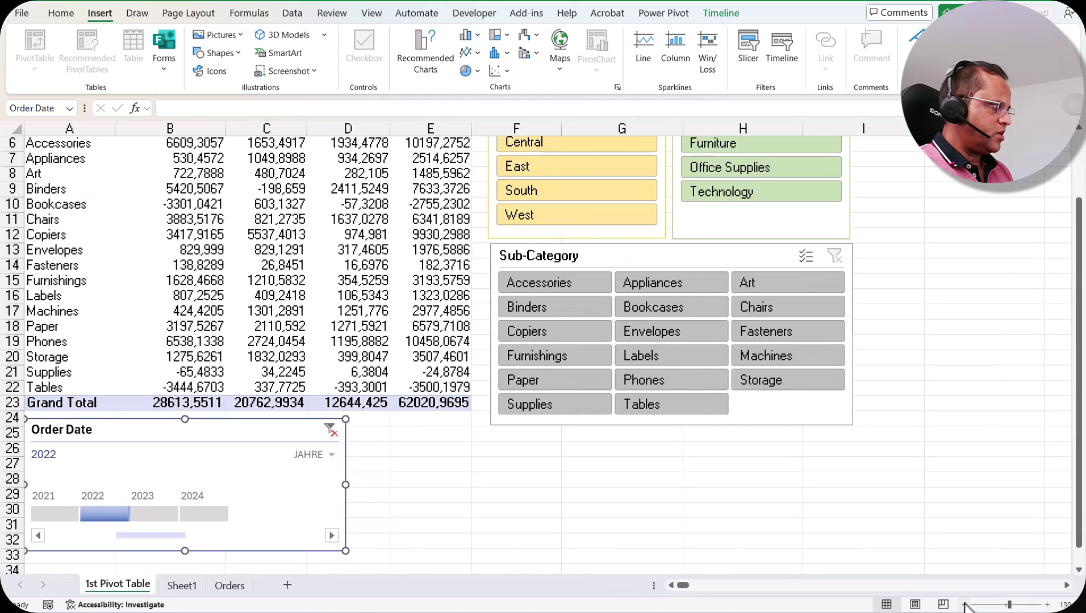
pyautogui.click(964, 605)
pyautogui.moveTo(173, 452); pyautogui.dragTo(170, 454)
pyautogui.moveTo(323, 502); pyautogui.dragTo(519, 502)
pyautogui.scroll(-1, 112, 499)
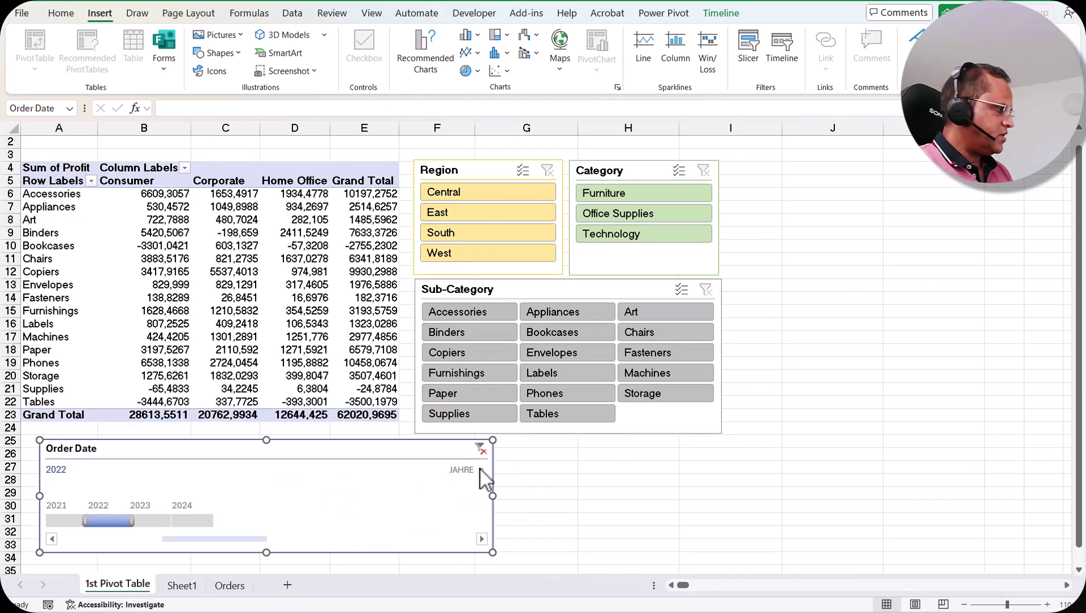
# Keep the timeline at year level (JAHRE) and clear its filter to show 2021–2024
pyautogui.click(462, 471)
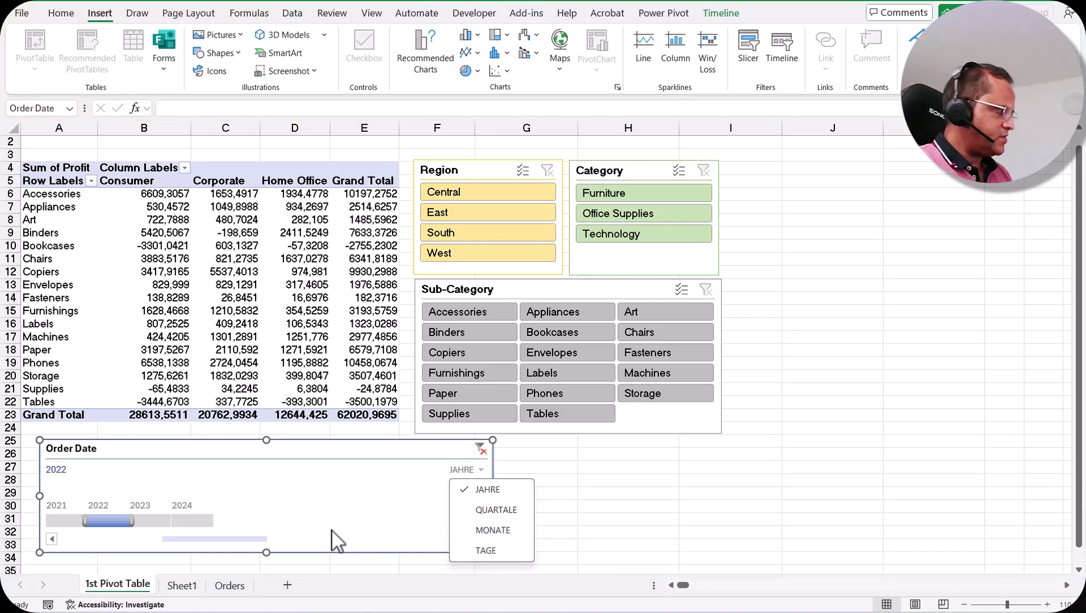
pyautogui.click(496, 490)
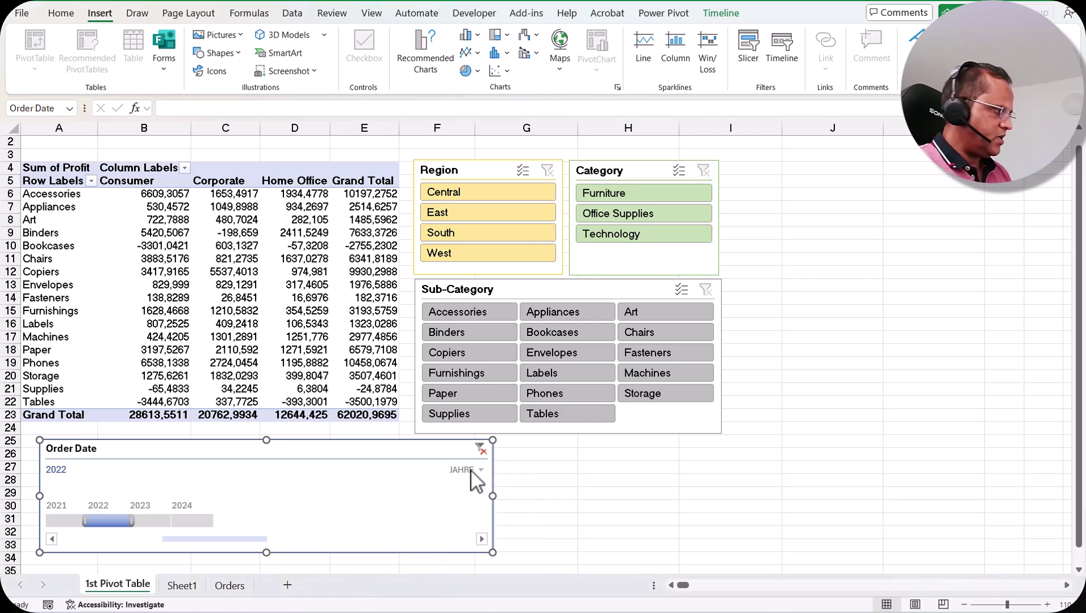
pyautogui.click(482, 452)
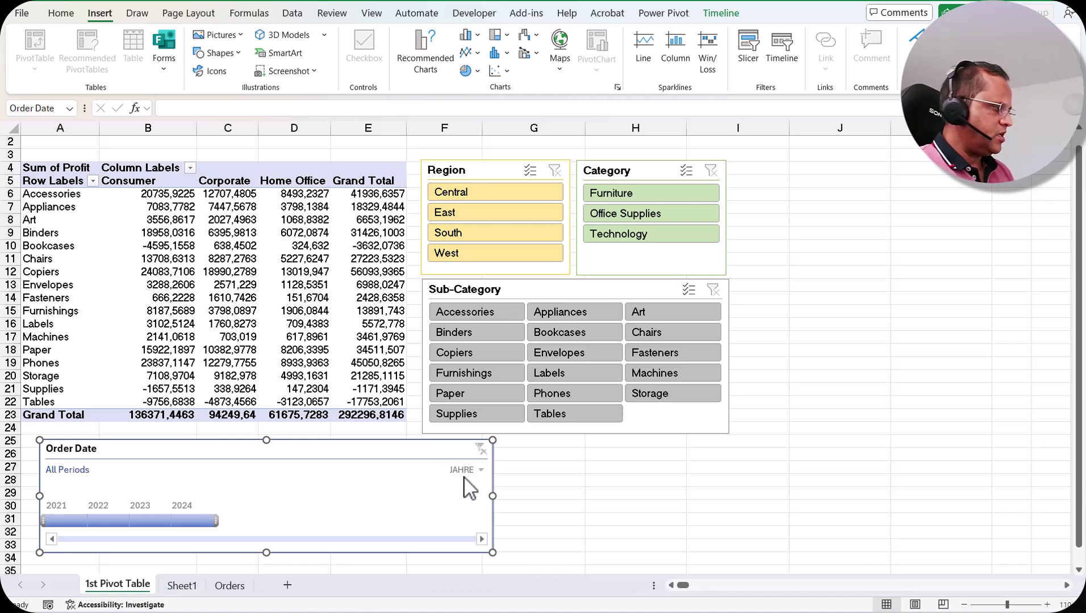
# Filter the timeline to 2022–2024, then 2022–2023, and finally 2021–2024
pyautogui.moveTo(43, 524); pyautogui.dragTo(85, 521)
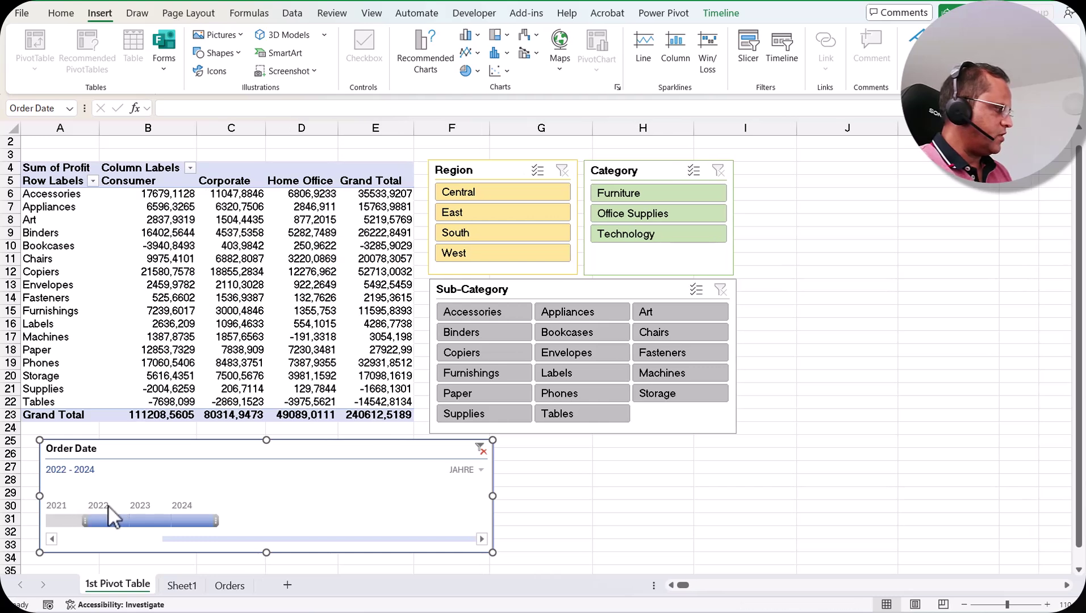
pyautogui.moveTo(218, 520); pyautogui.dragTo(156, 526)
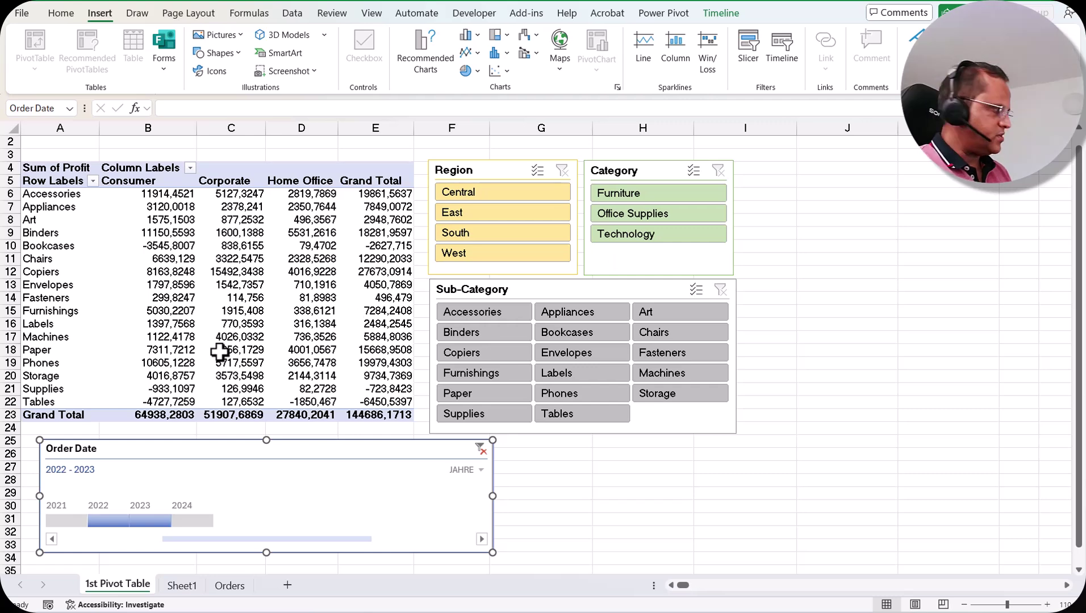
pyautogui.moveTo(171, 520); pyautogui.dragTo(217, 520)
pyautogui.moveTo(83, 521); pyautogui.dragTo(48, 521)
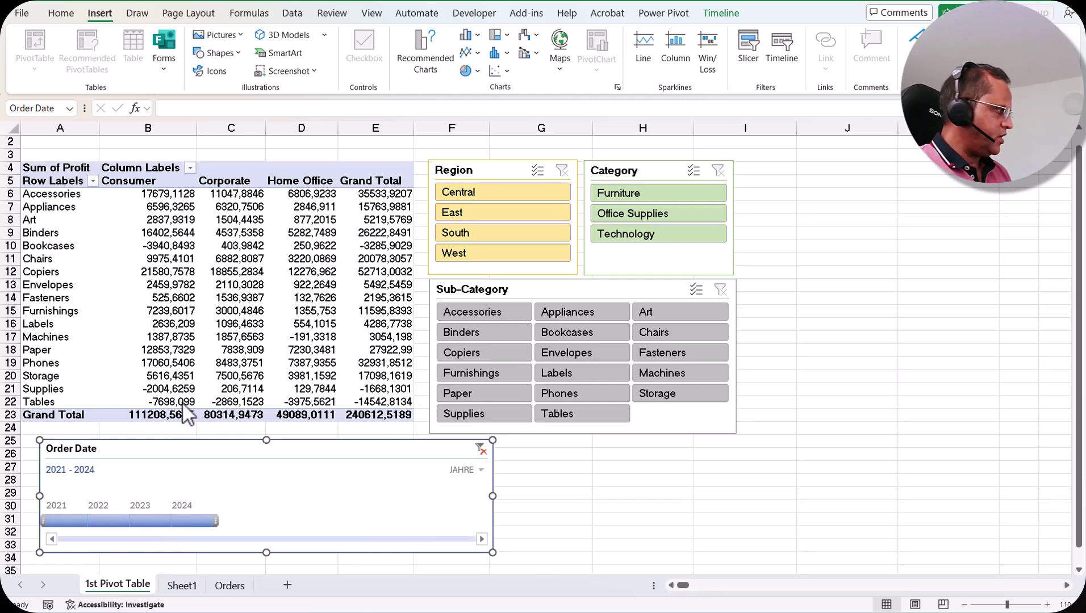
# Switch the timeline's time level from JAHRE to QUARTALE and start the range at Q3 2021
pyautogui.click(464, 471)
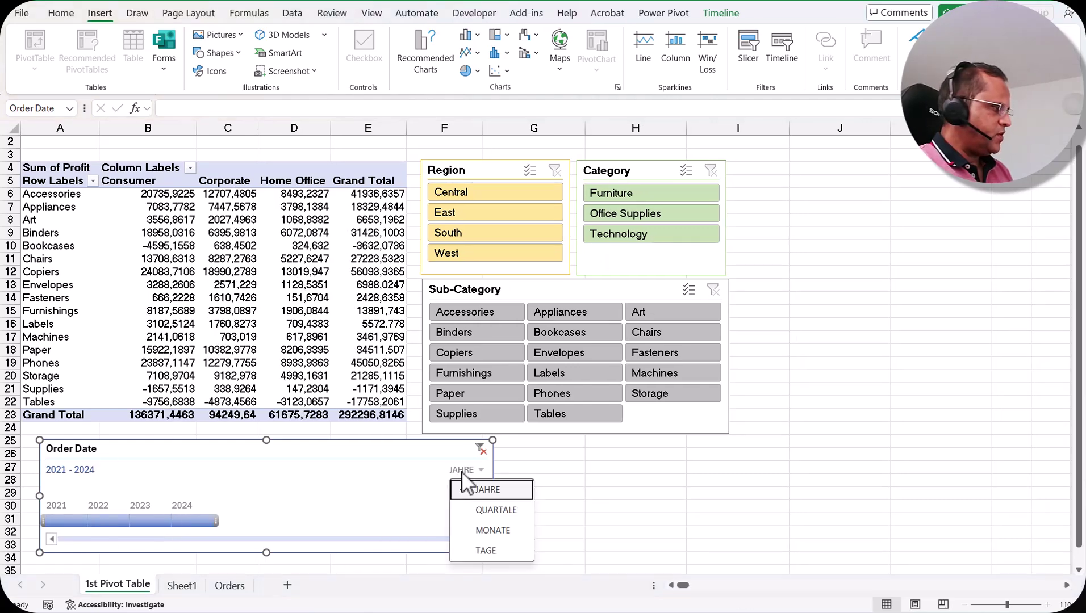
pyautogui.click(500, 511)
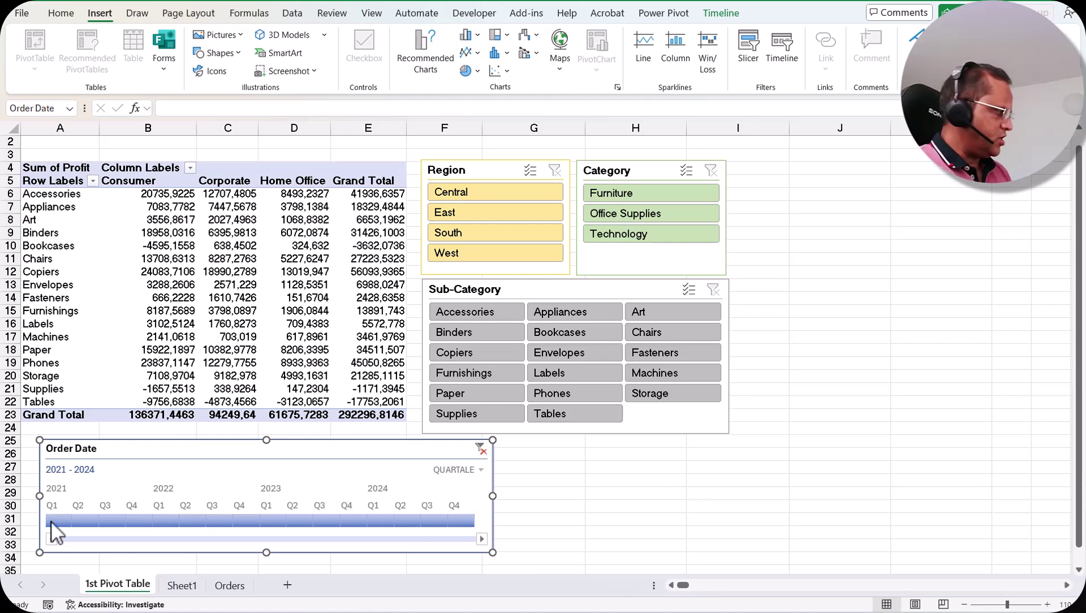
pyautogui.moveTo(44, 522); pyautogui.dragTo(111, 522)
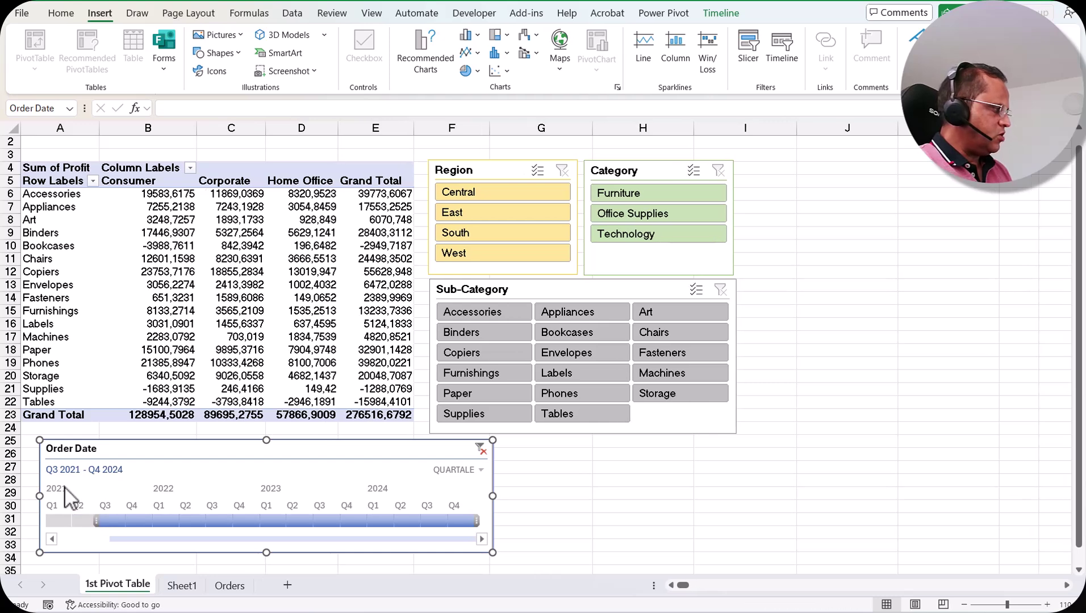
# Pull the timeline's end handle from Q4 2024 back to Q2 2023
pyautogui.moveTo(476, 521); pyautogui.dragTo(310, 522)
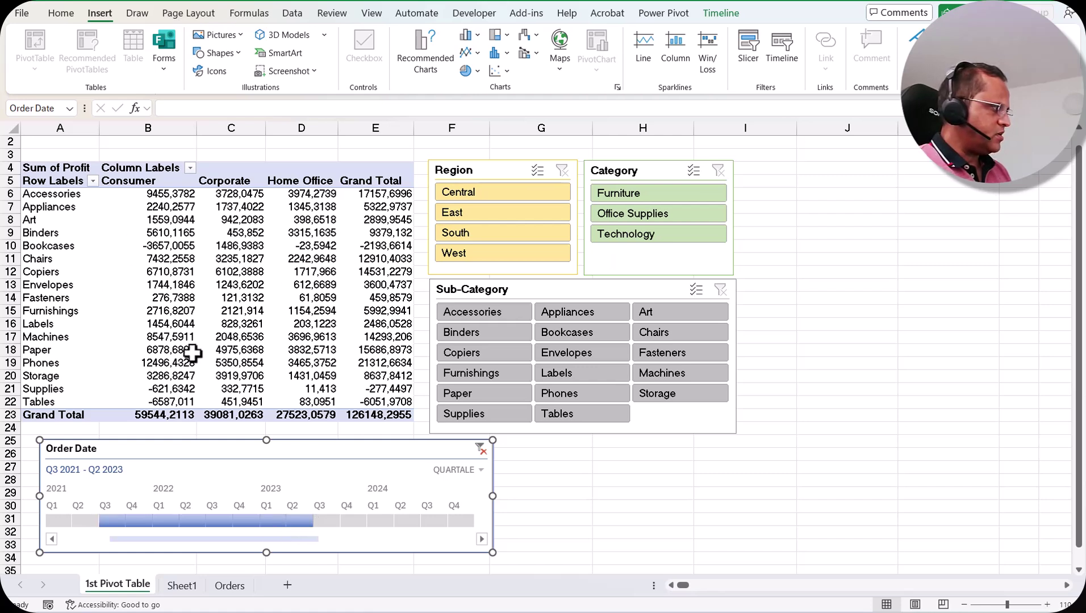
pyautogui.moveTo(283, 290)
pyautogui.click(460, 471)
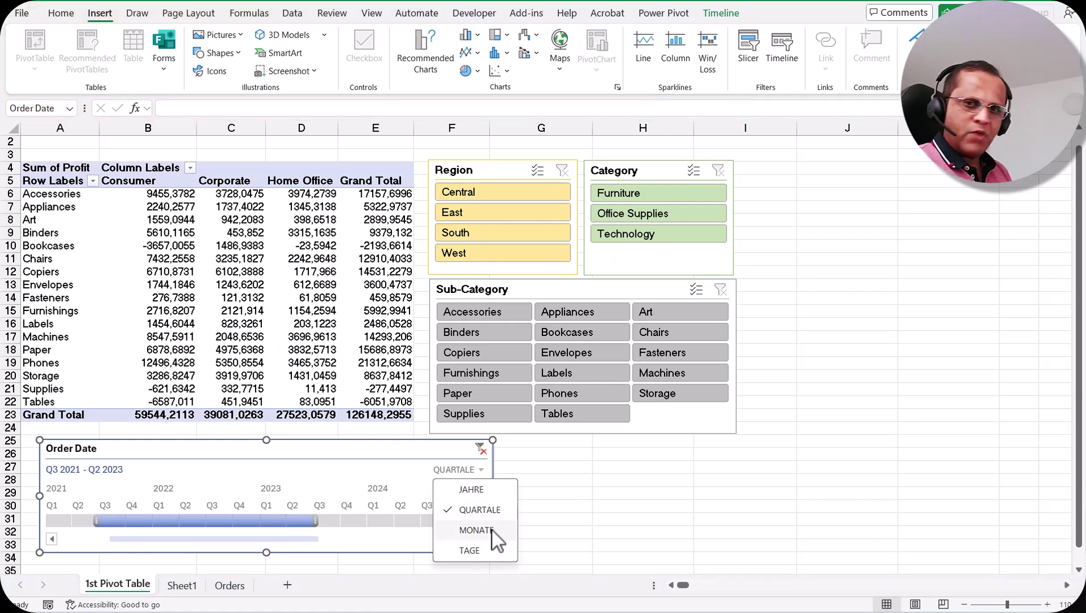
pyautogui.click(477, 531)
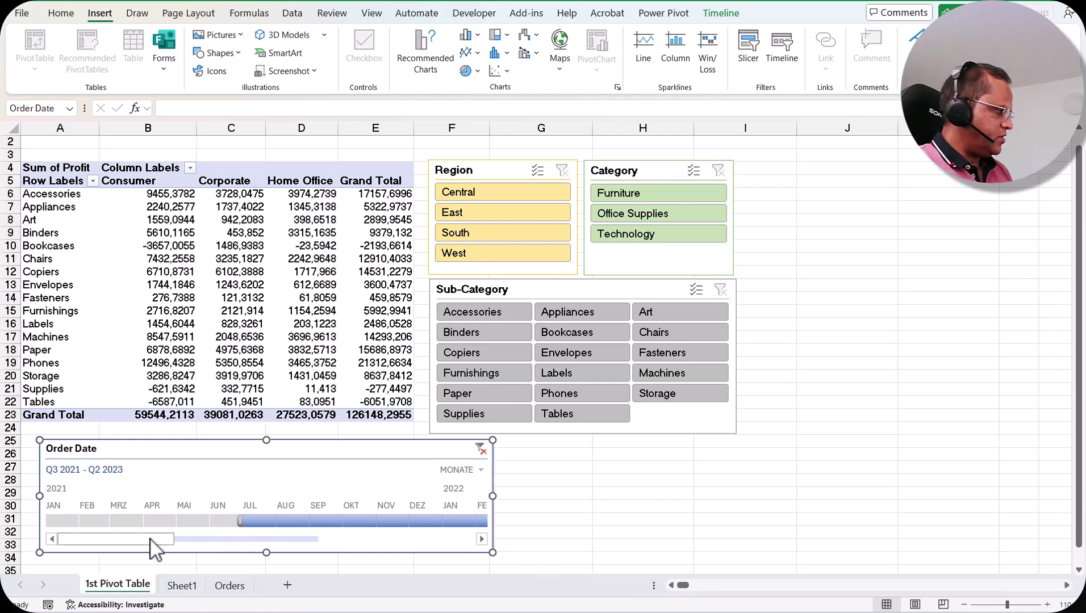
pyautogui.moveTo(149, 539); pyautogui.dragTo(403, 541)
pyautogui.moveTo(276, 538); pyautogui.dragTo(90, 539)
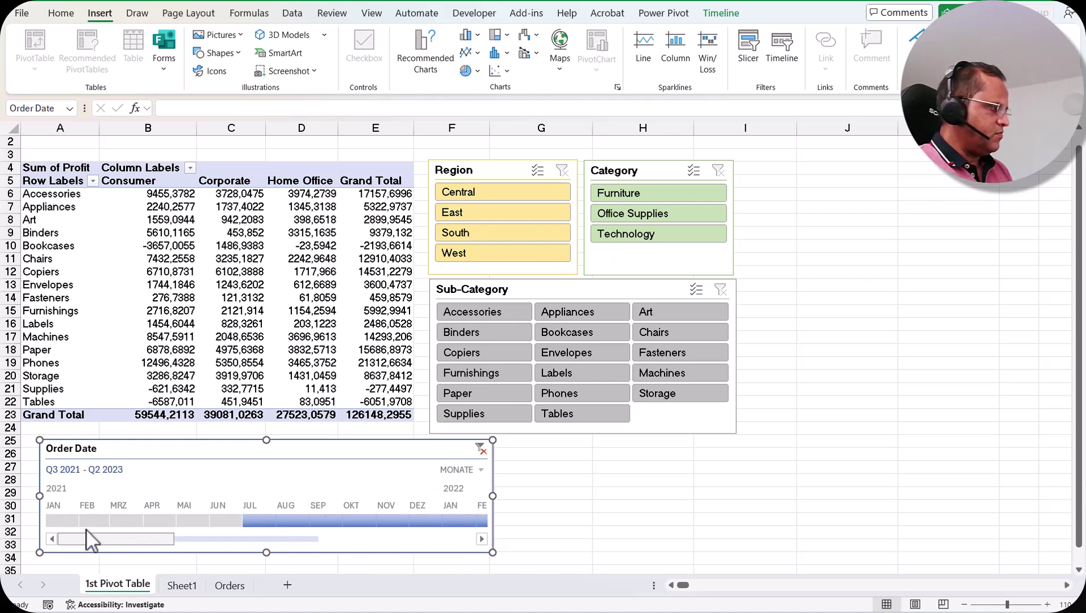
pyautogui.click(460, 469)
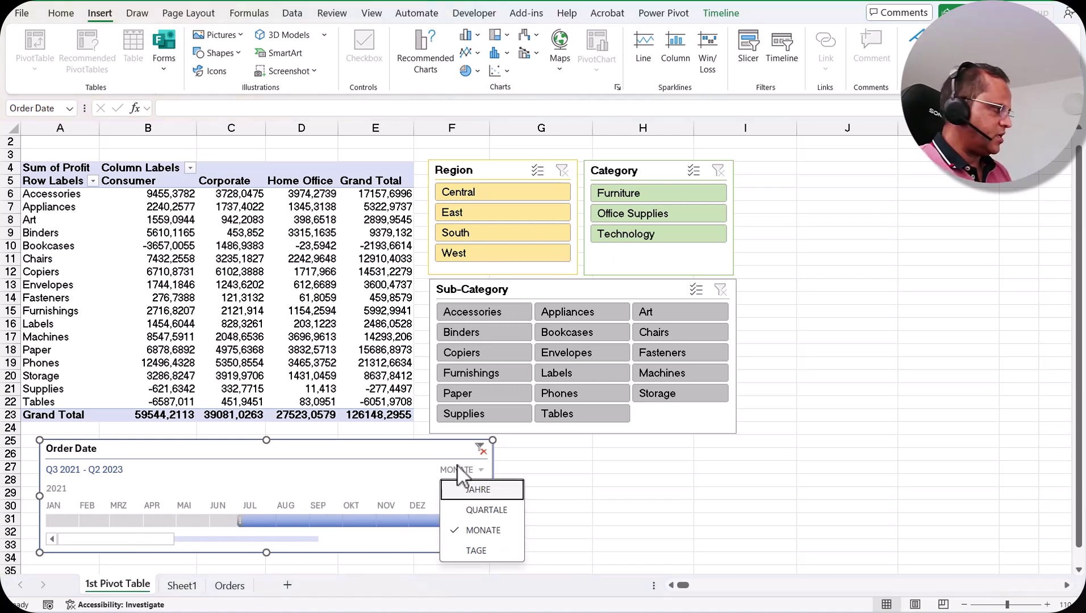
pyautogui.click(471, 553)
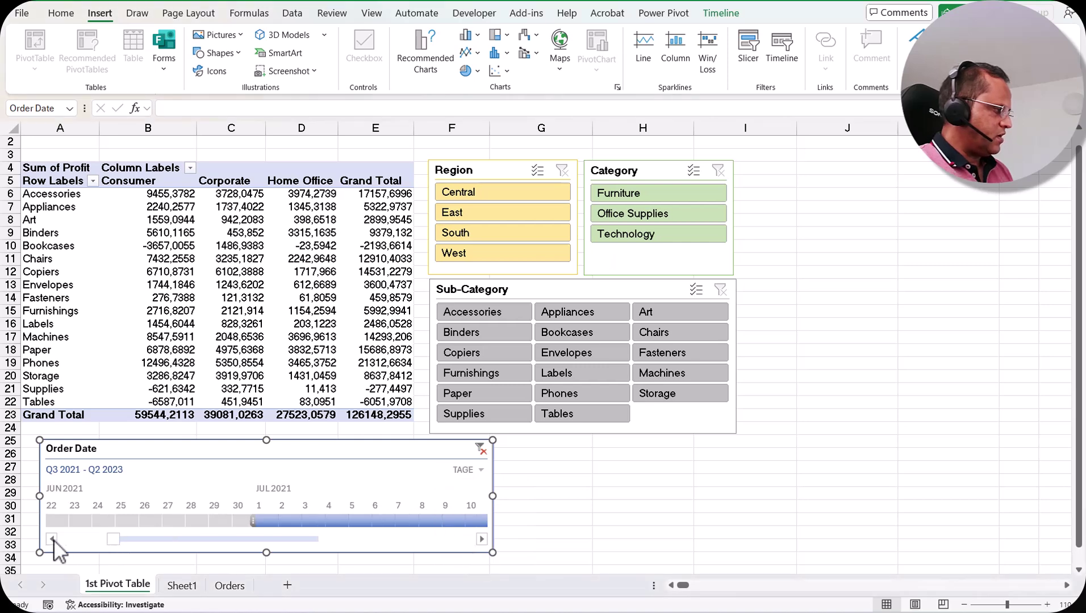
pyautogui.click(477, 470)
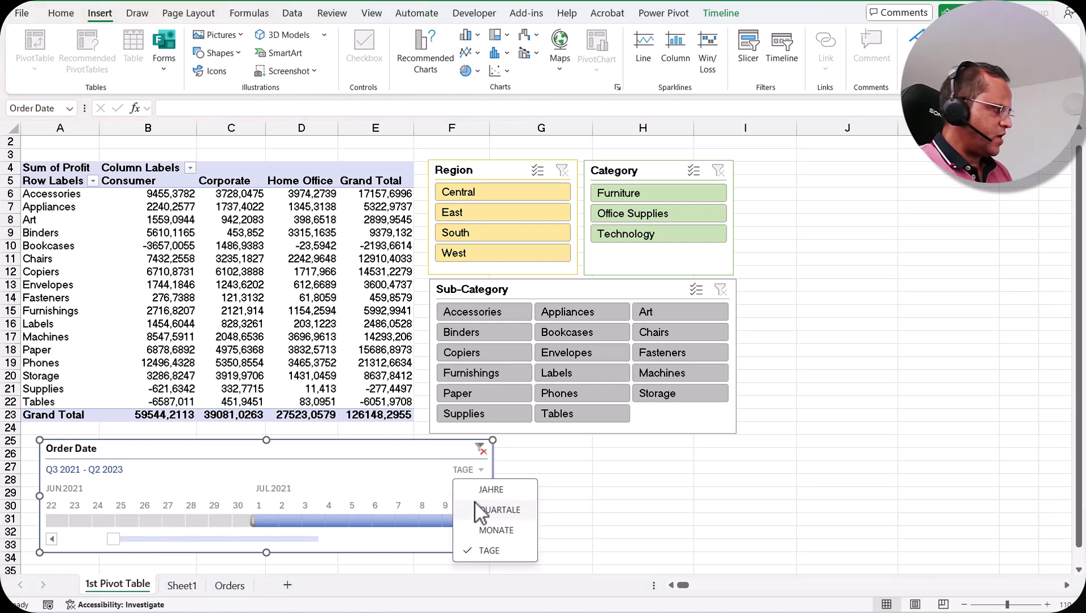
pyautogui.click(492, 510)
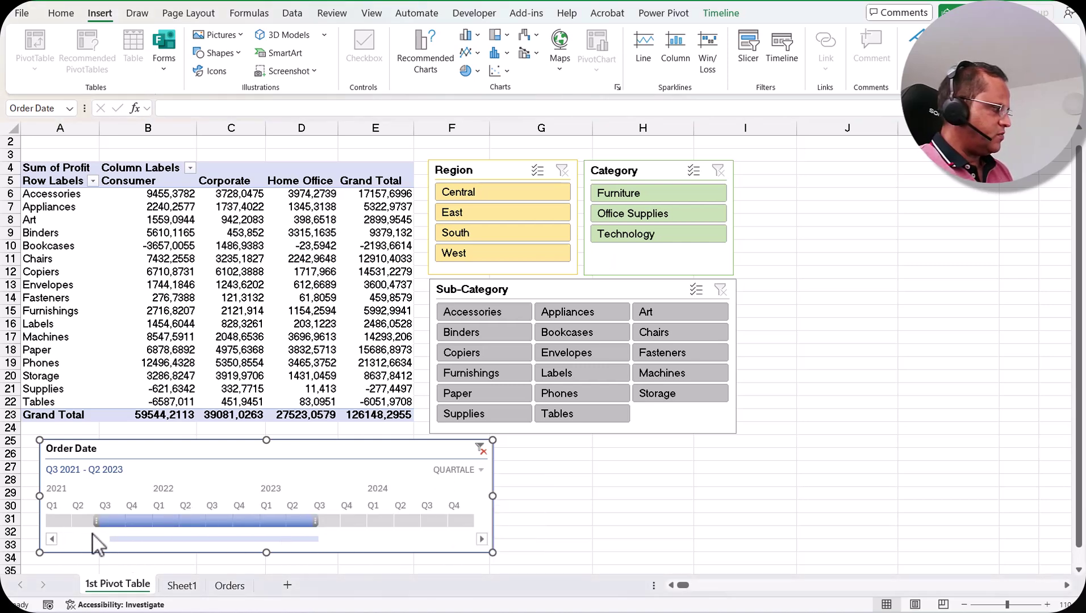
pyautogui.moveTo(97, 521); pyautogui.dragTo(44, 521)
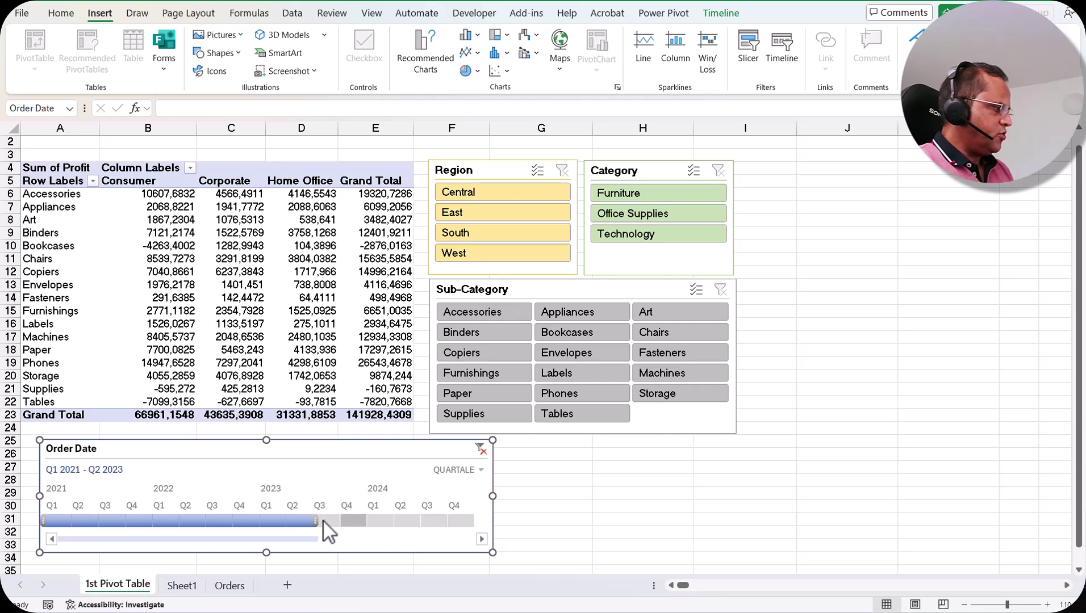
# Extend the Order Date filter to Q4 2024, covering the full 2021–2024 quarter range
pyautogui.moveTo(318, 521); pyautogui.dragTo(474, 522)
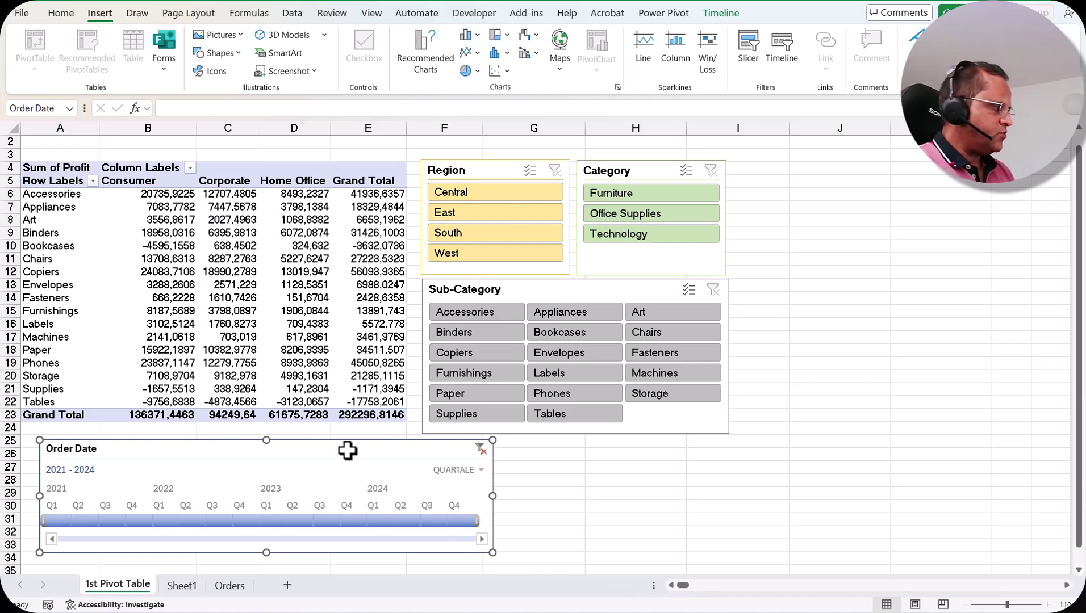
pyautogui.click(720, 14)
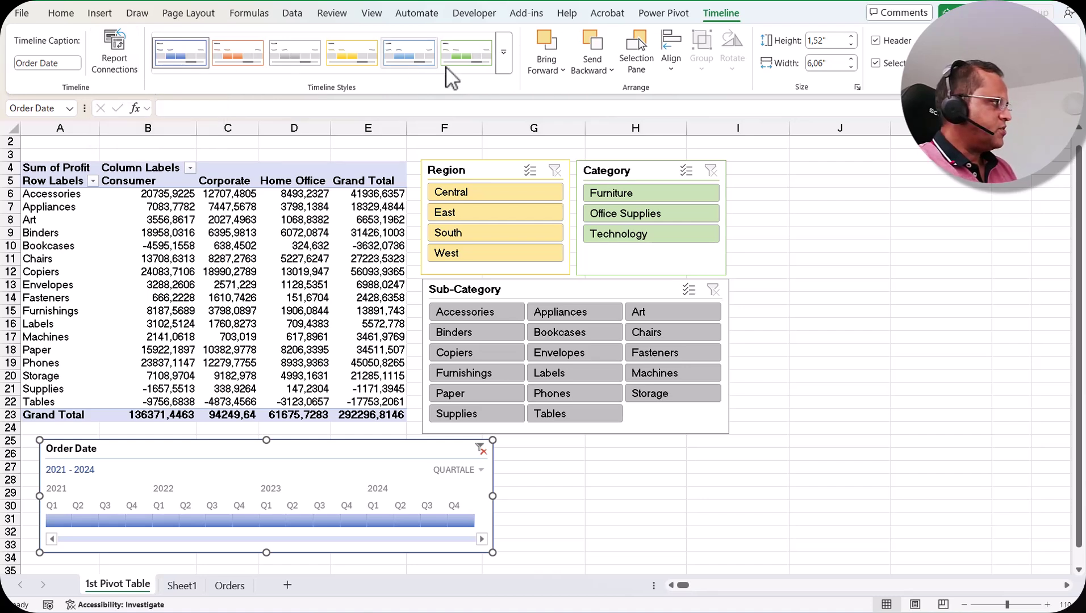
# Apply the dark green style from the Timeline Styles gallery to the Order Date timeline
pyautogui.click(504, 53)
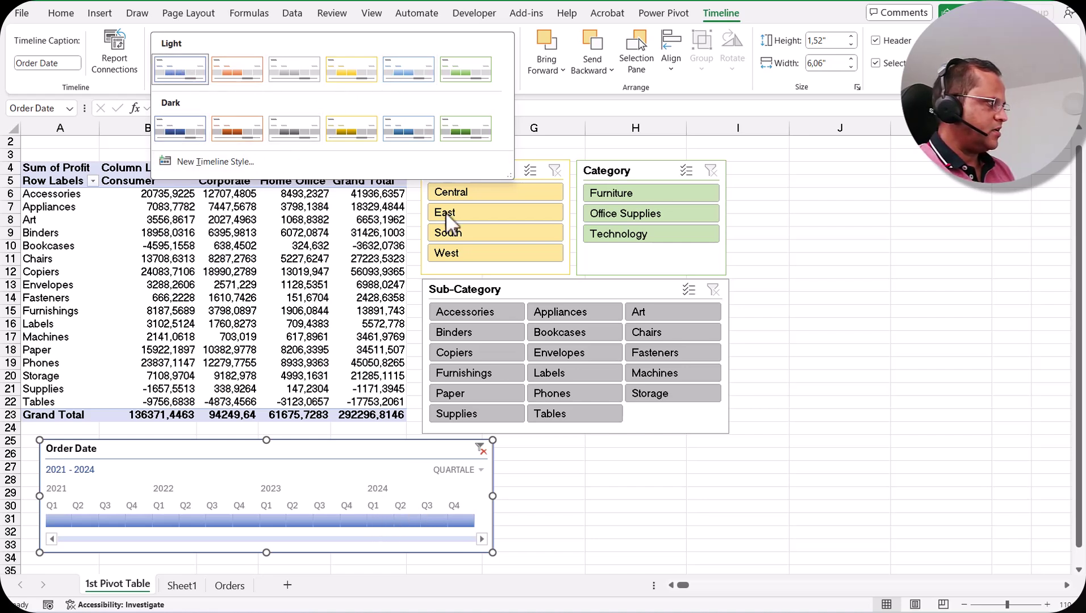
pyautogui.click(464, 134)
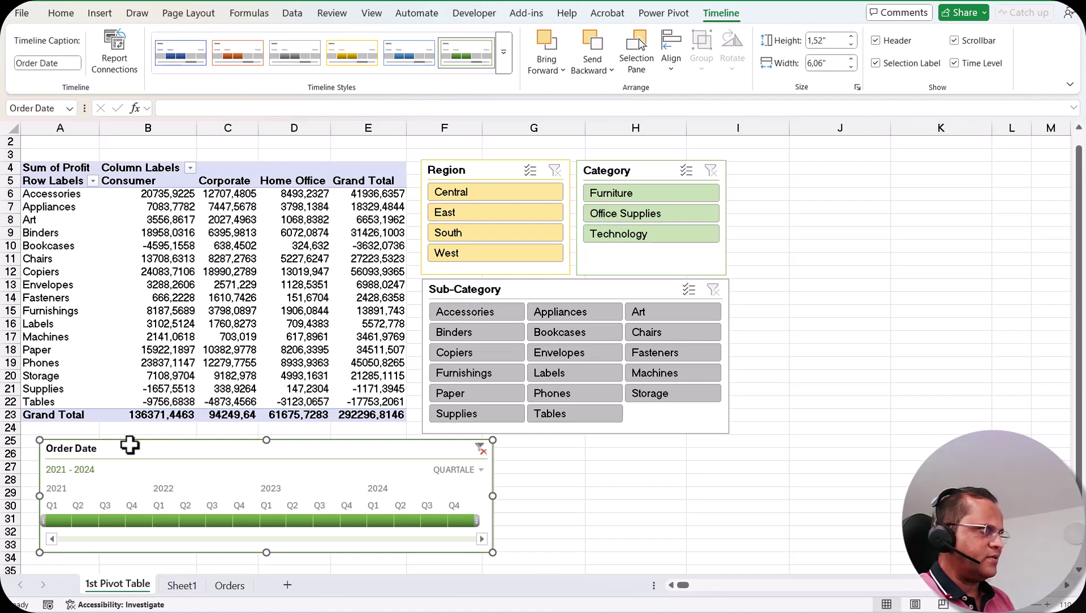
pyautogui.click(877, 42)
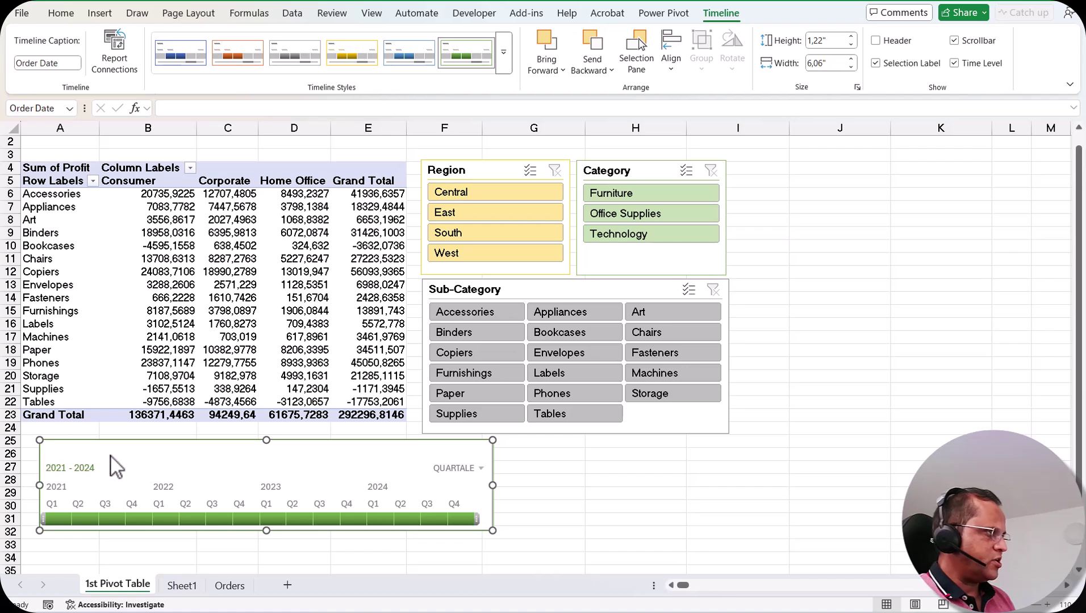
pyautogui.click(876, 40)
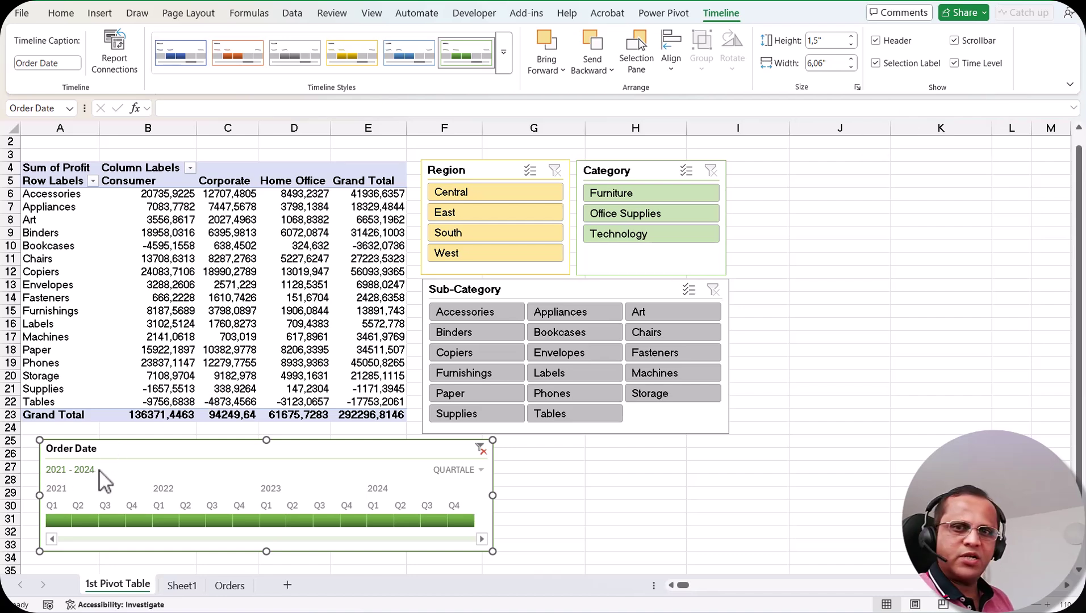
pyautogui.click(876, 63)
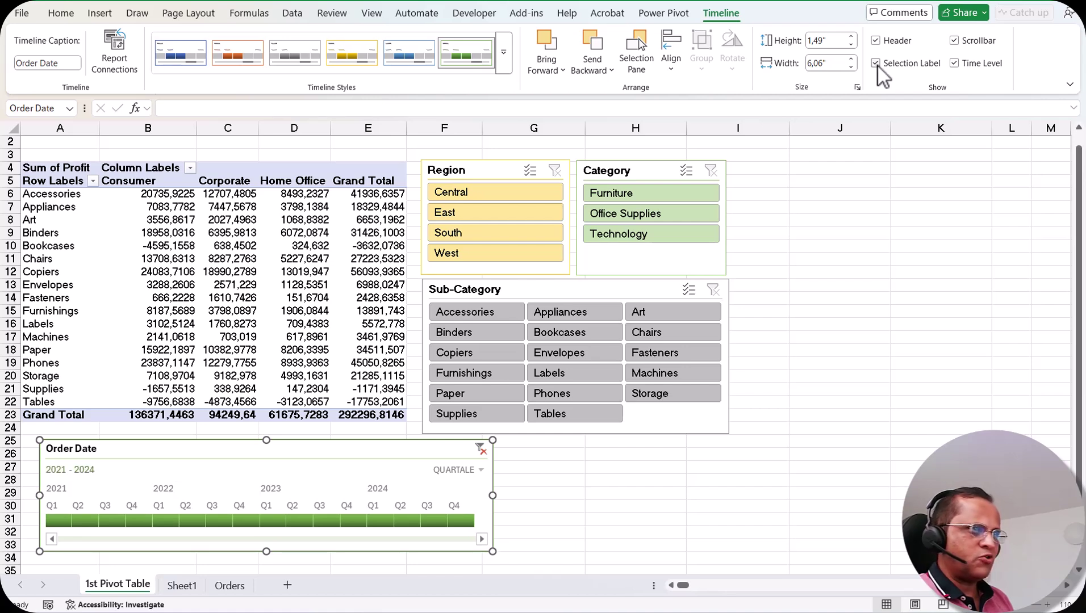
pyautogui.click(876, 64)
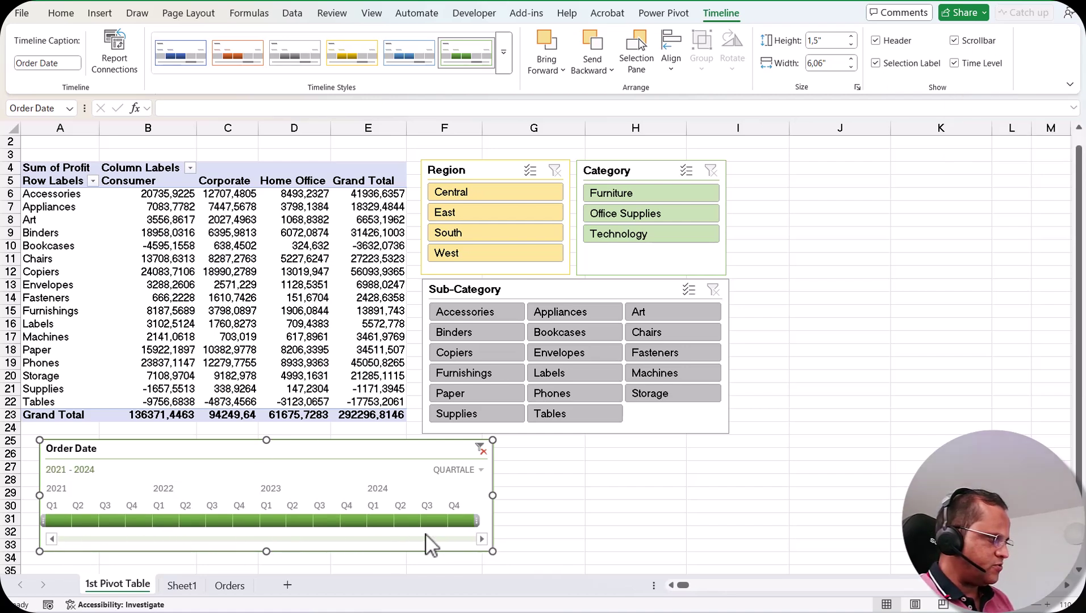
# Narrow the timeline to 4.42 inches wide, and hide and then re-show its scrollbar
pyautogui.moveTo(492, 496); pyautogui.dragTo(369, 496)
pyautogui.moveTo(235, 541); pyautogui.dragTo(294, 539)
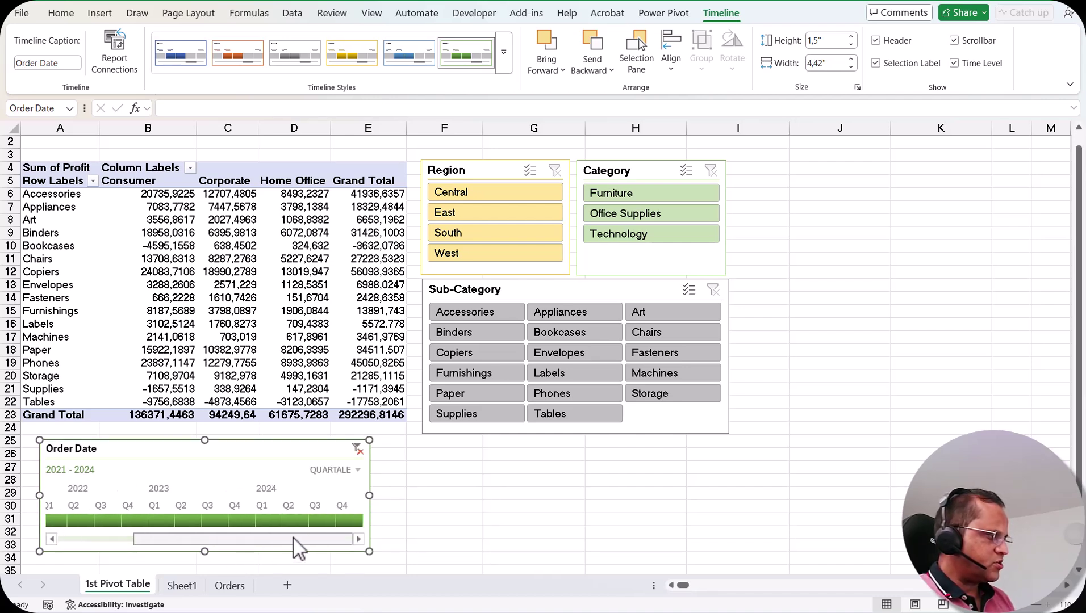
pyautogui.click(955, 41)
pyautogui.click(51, 521)
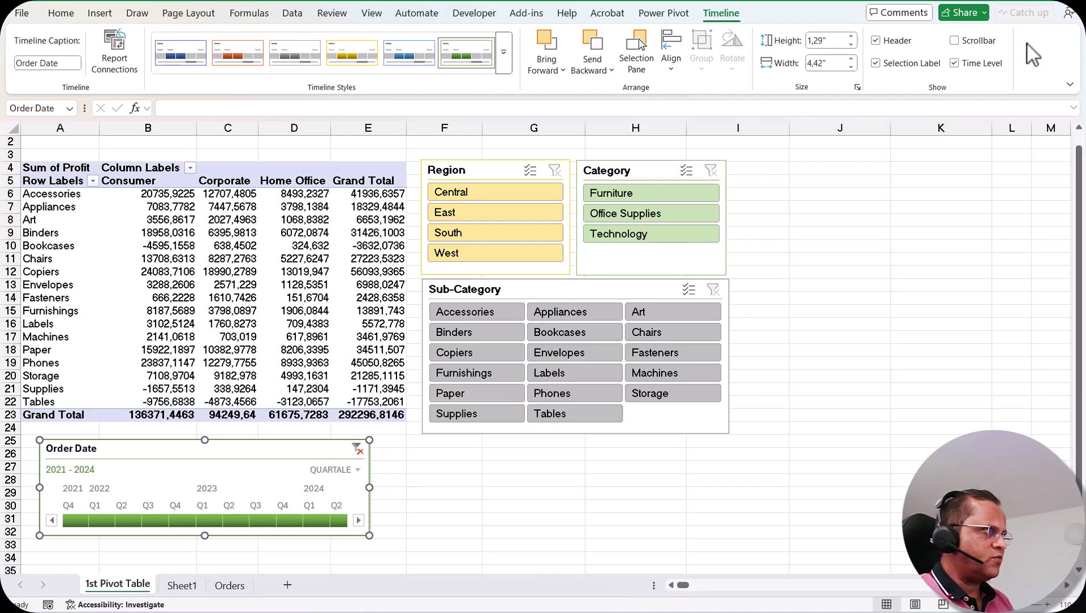
pyautogui.click(955, 41)
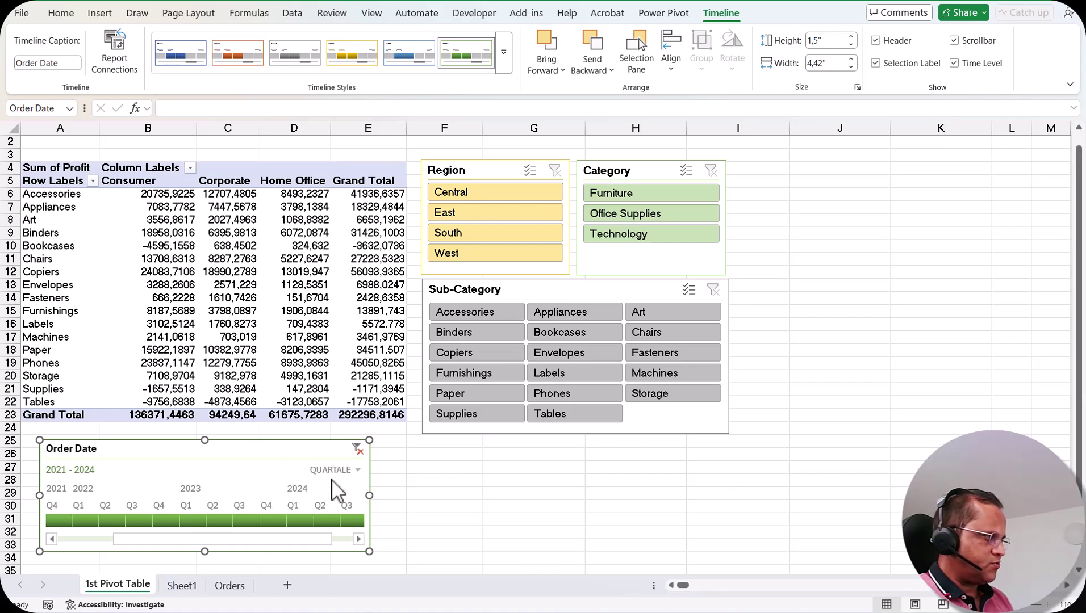
pyautogui.click(351, 472)
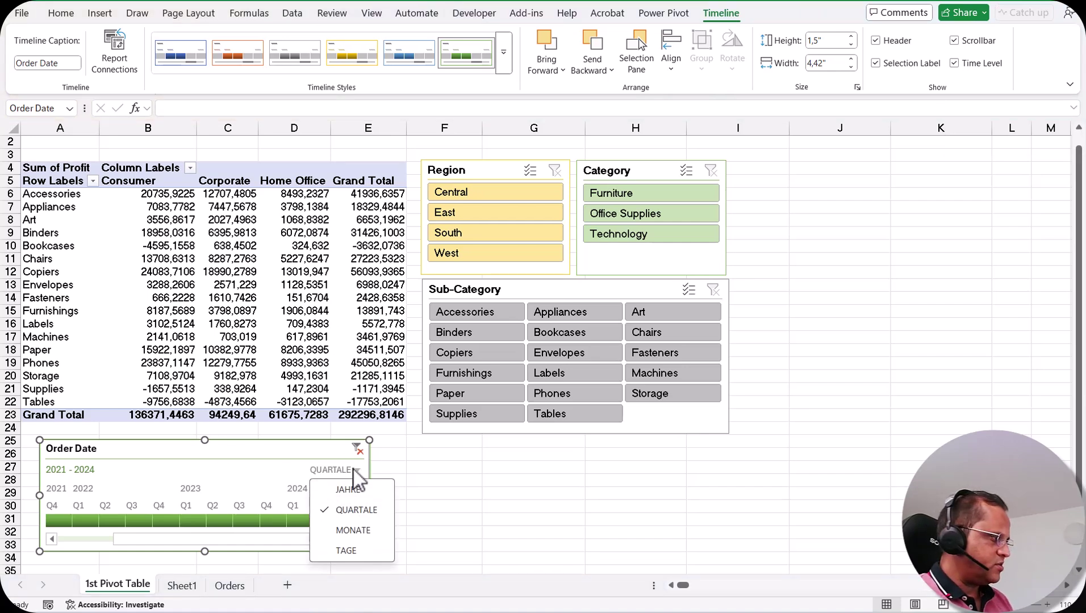
pyautogui.click(334, 469)
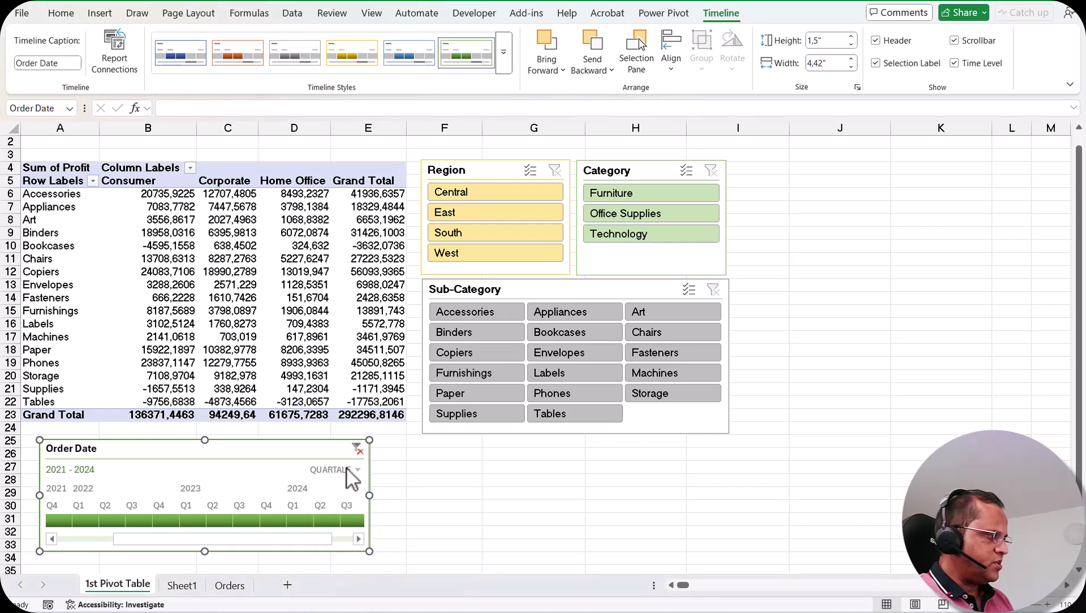
pyautogui.click(955, 64)
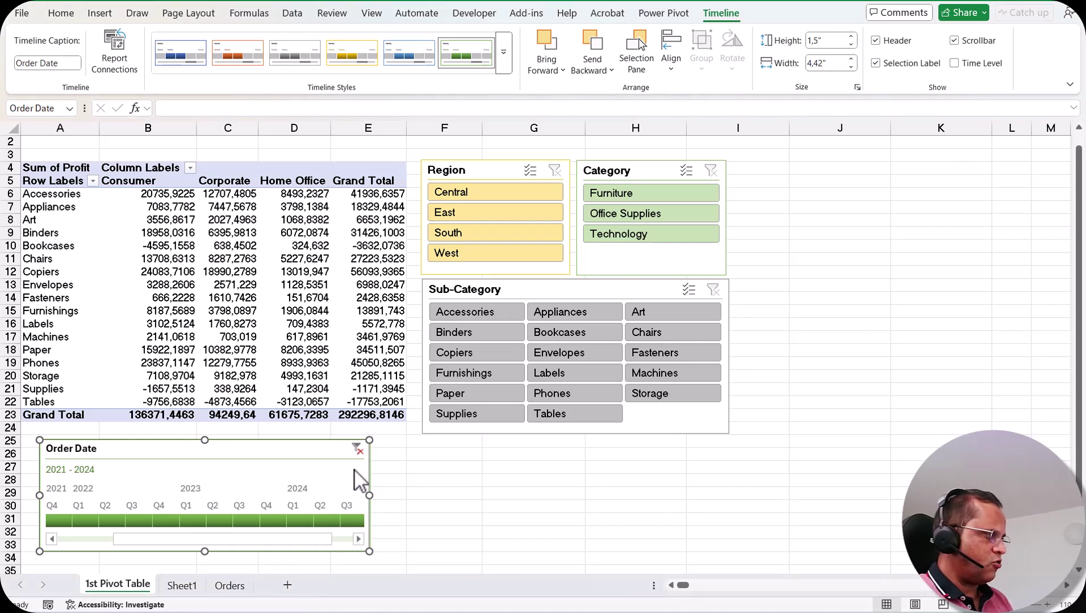
pyautogui.hotkey('ctrl', 'z')
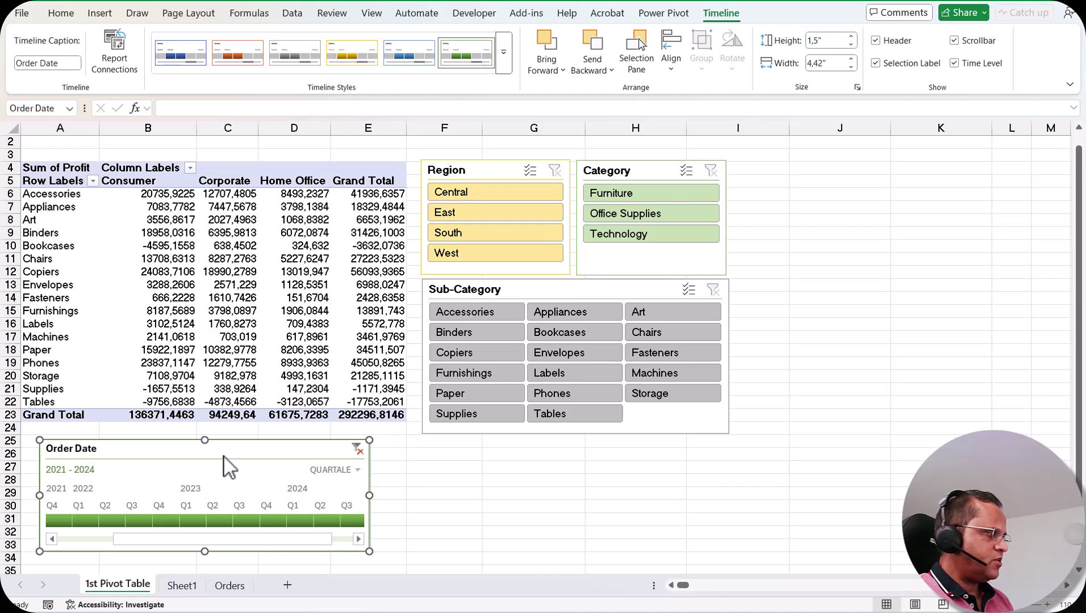